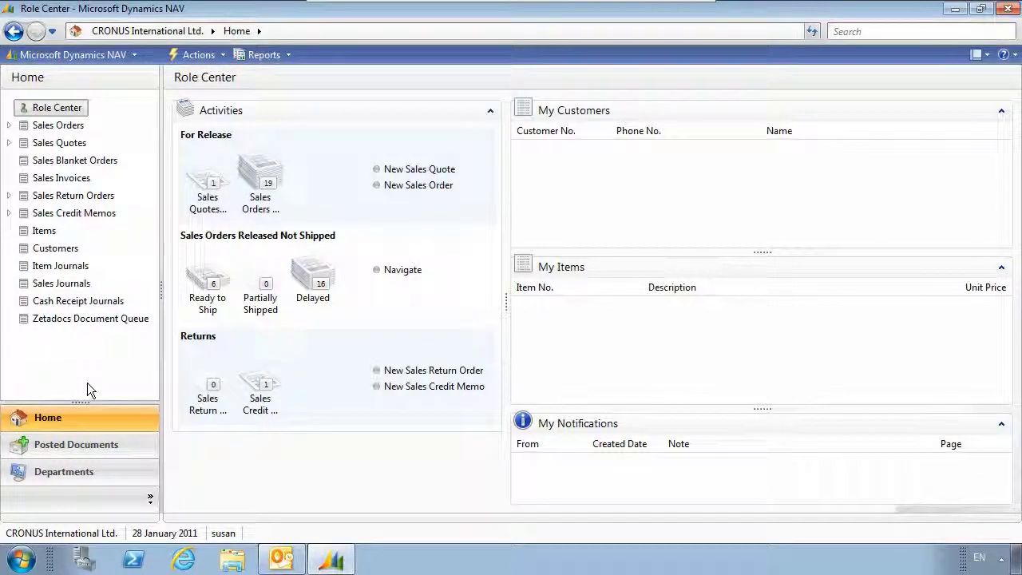
E-mail posted invoice 103002 to Selangorian Ltd. as a Zetadocs PDF using template ZT00007.
left_click(92, 445)
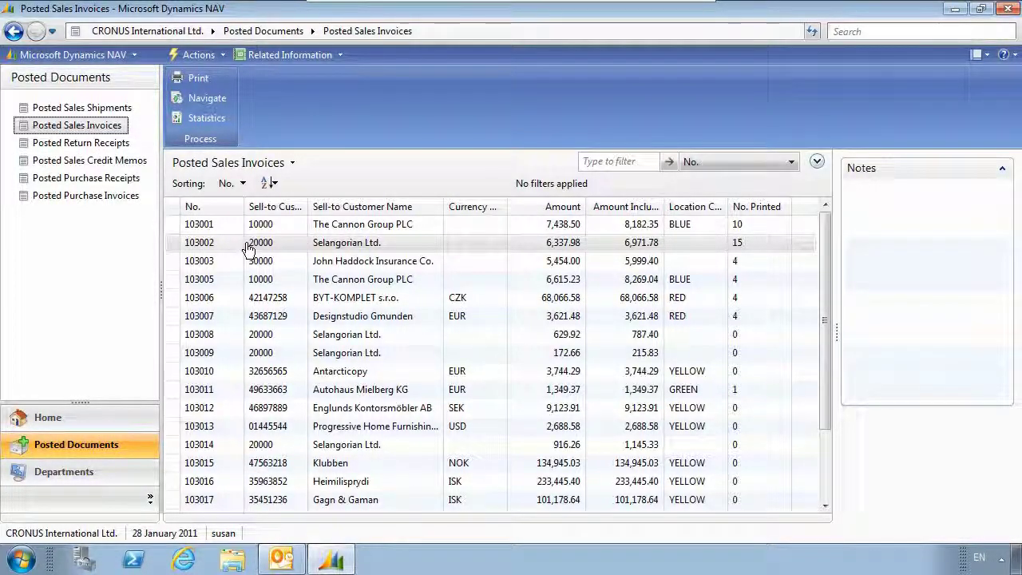
left_click(238, 243)
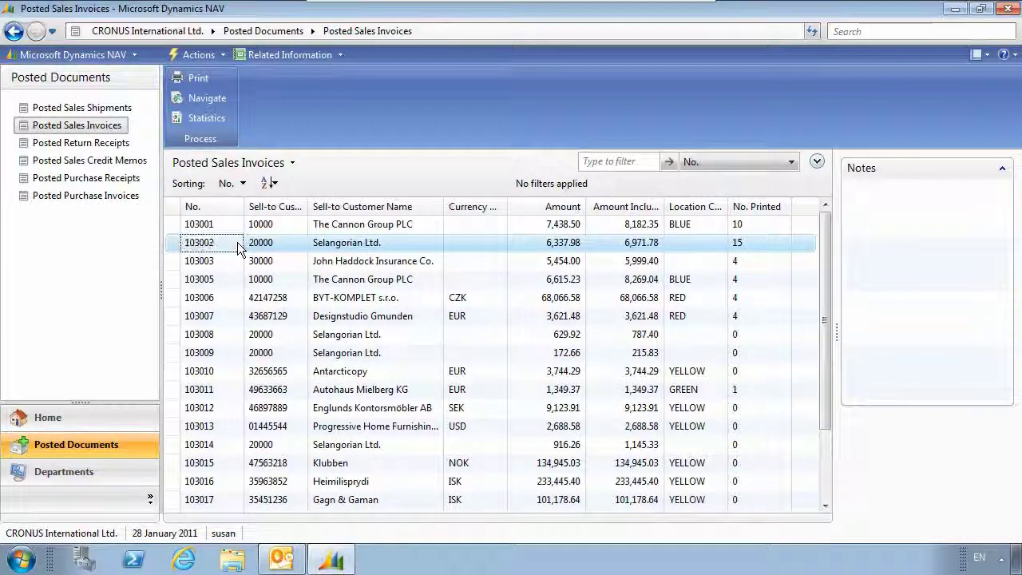
left_click(210, 87)
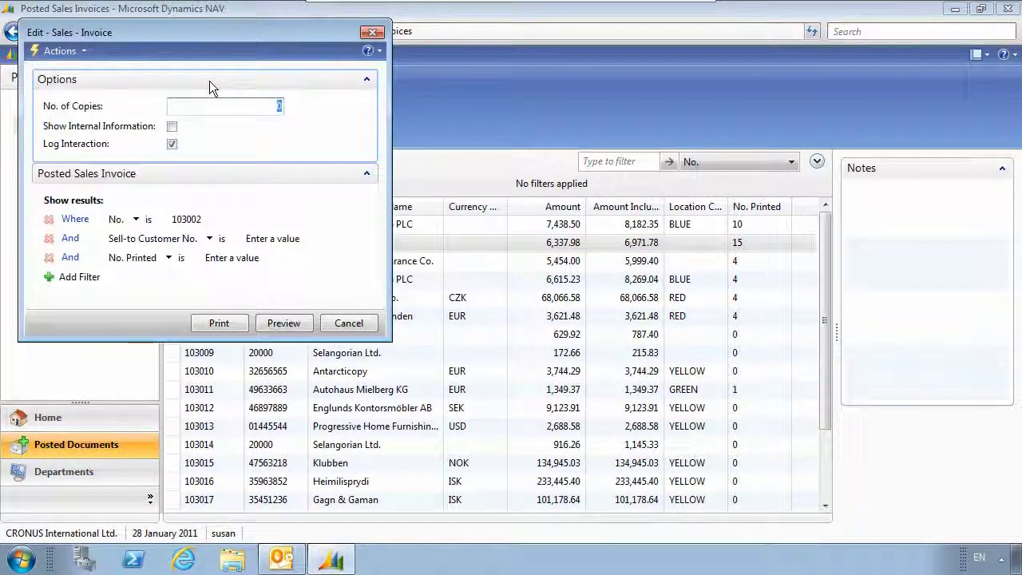
left_click(218, 321)
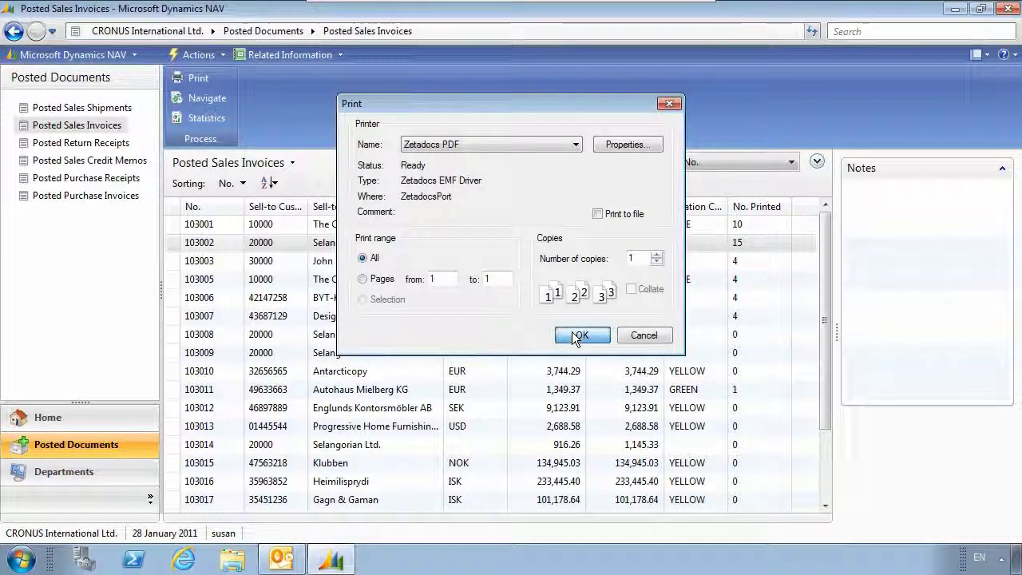
left_click(577, 335)
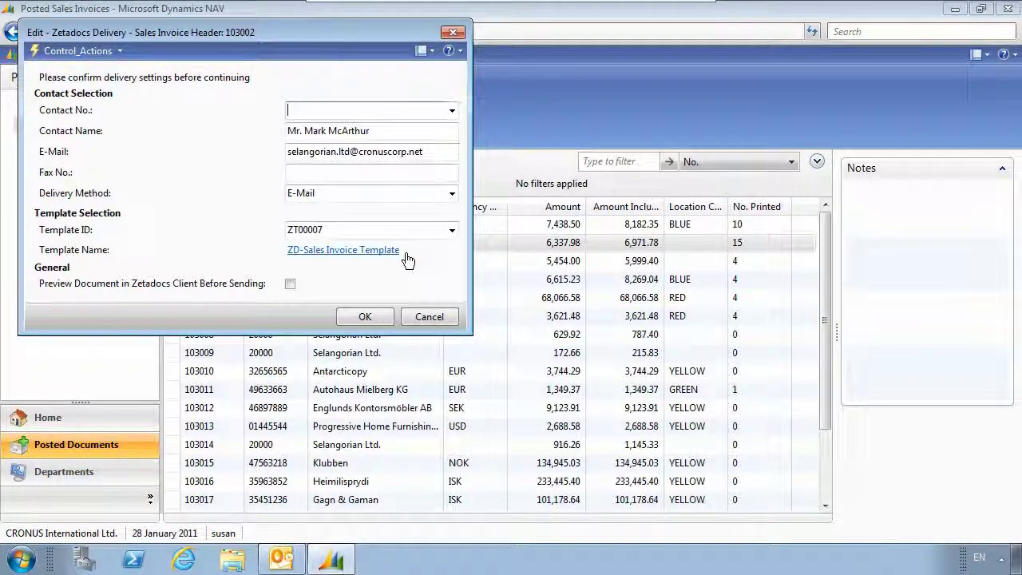
left_click(384, 313)
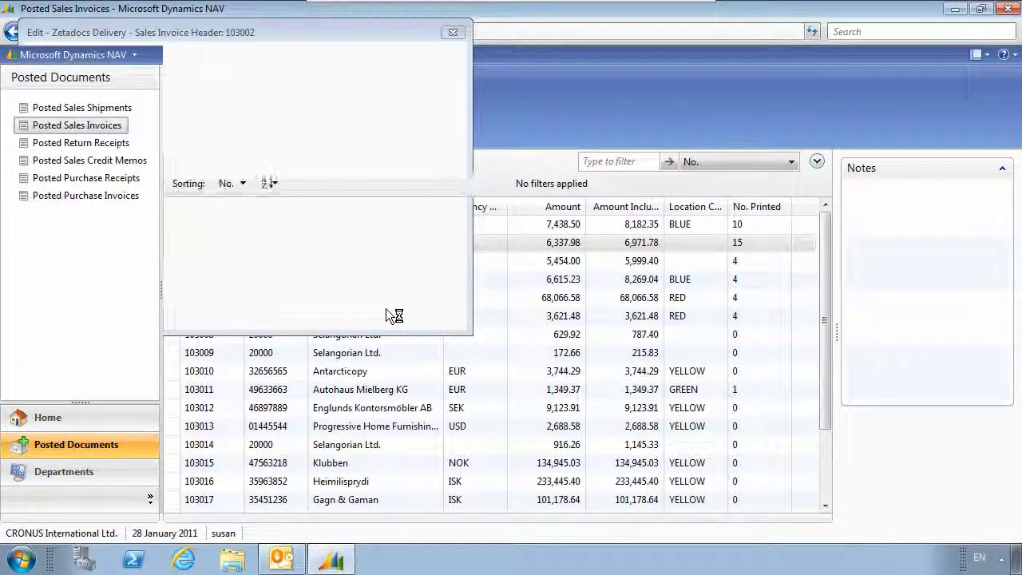
Open Sales-Invoice 103002.pdf attached to the invoice e-mail in Outlook's Sent Items.
left_click(292, 561)
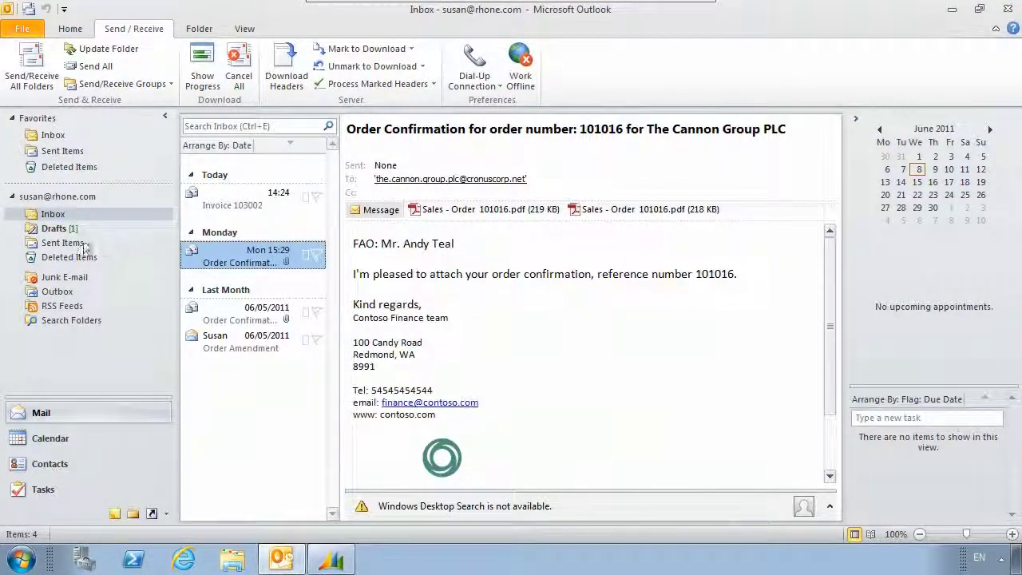
left_click(79, 242)
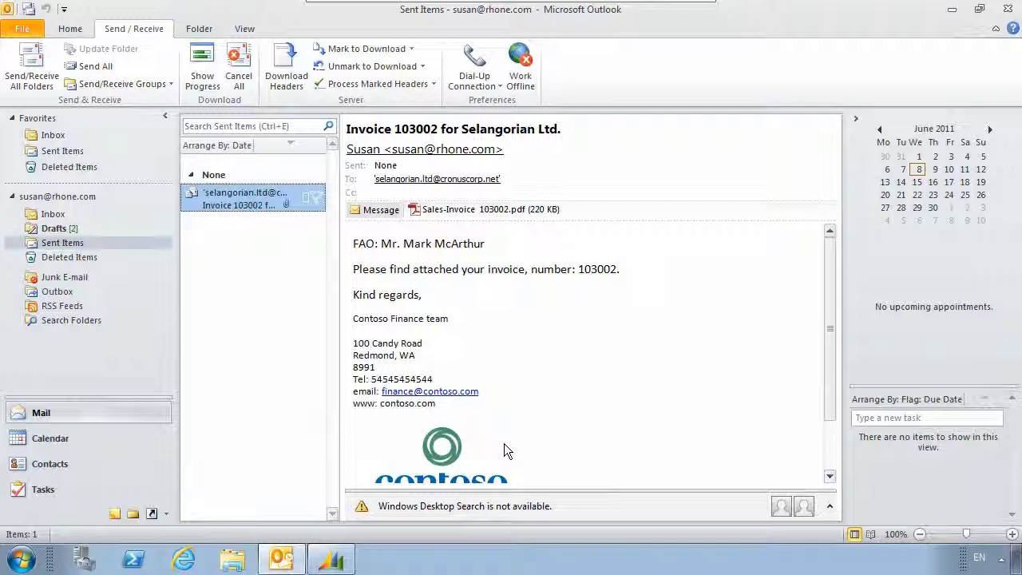
left_click(485, 210)
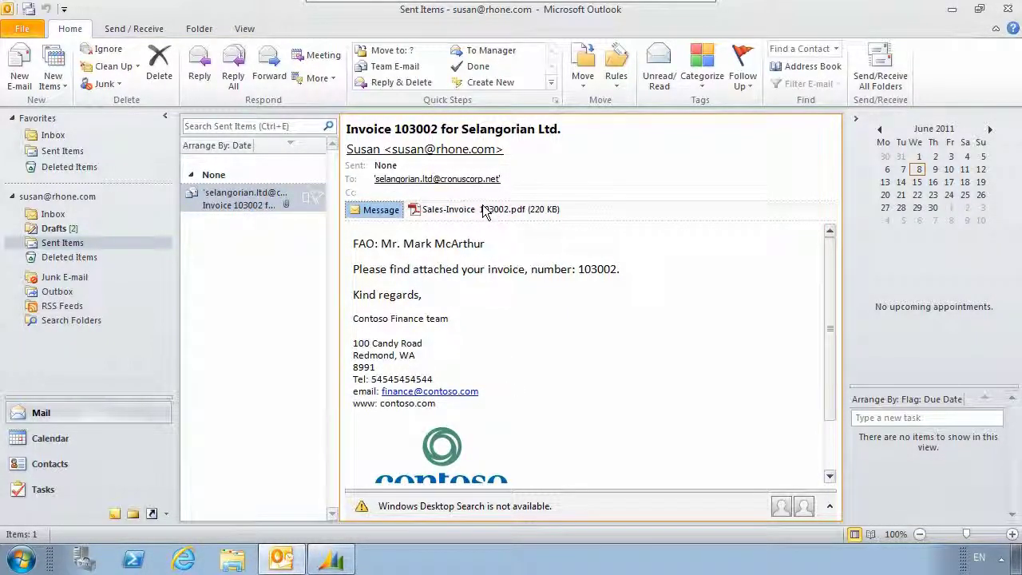
left_click_drag(486, 210, 491, 212)
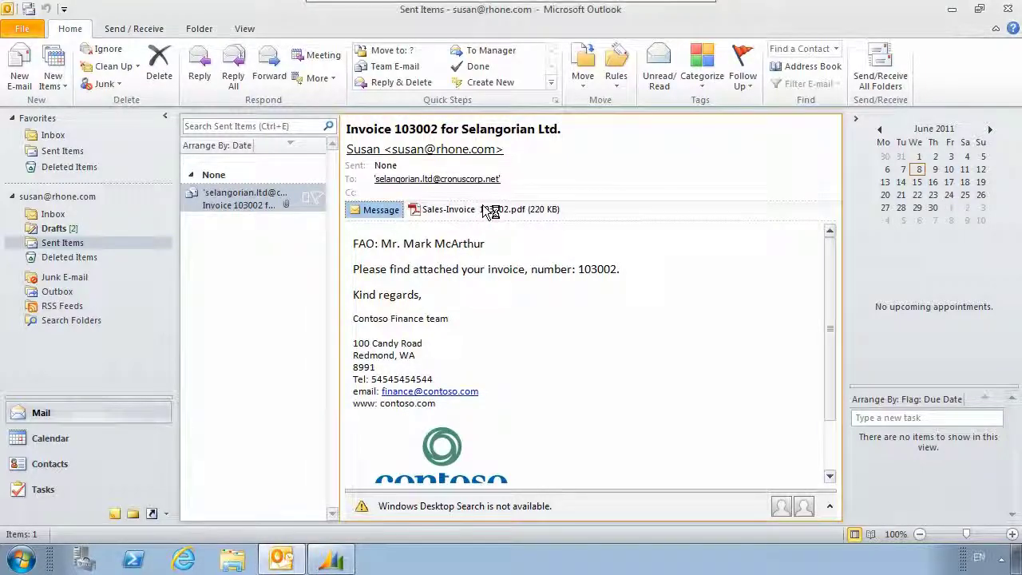
double_click(490, 210)
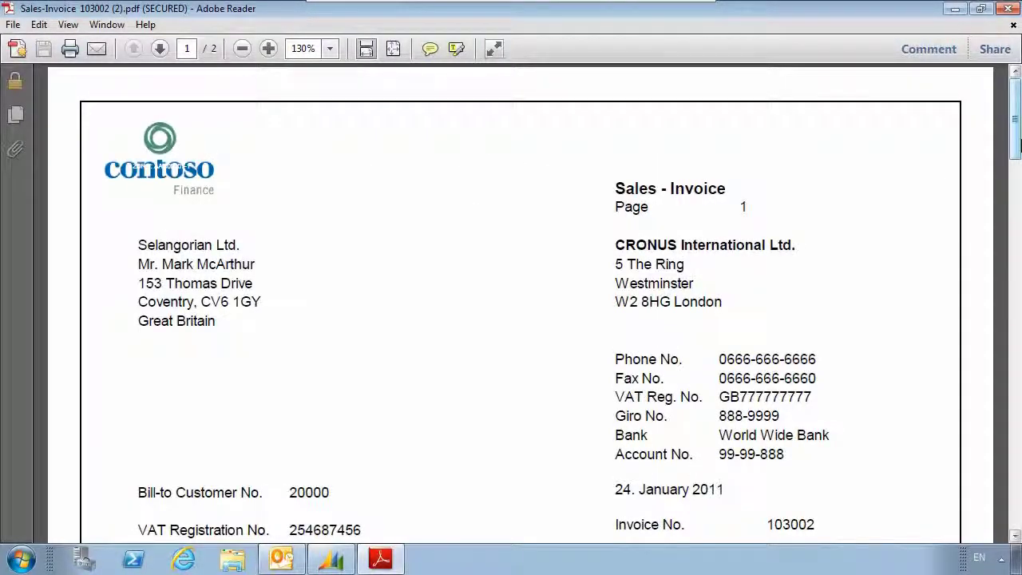
Scroll the invoice PDF down to page 2's CONTOSO Conditions for Sale or Hire.
scroll(768, 143, "down", 10)
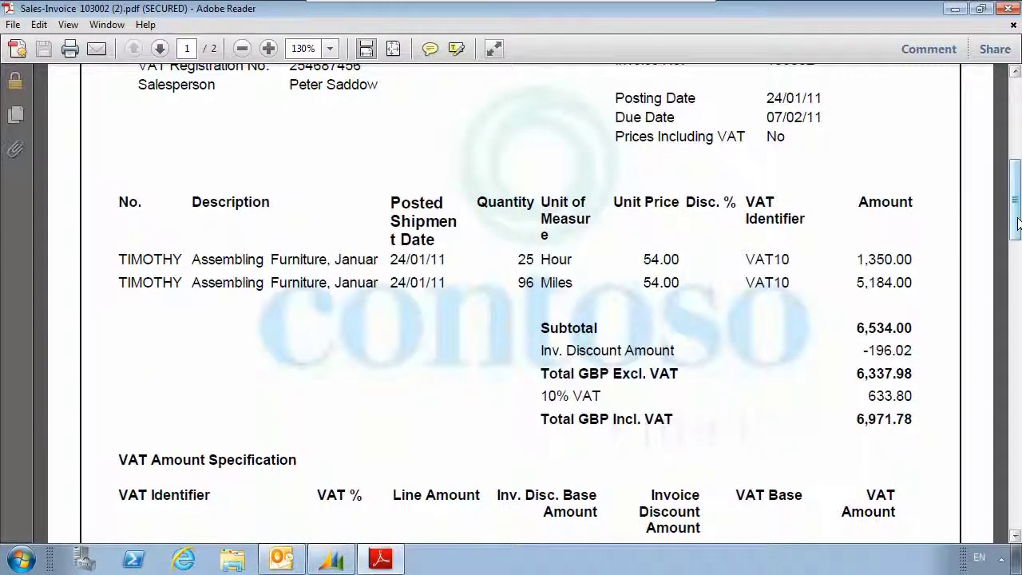
left_click_drag(1019, 225, 1019, 373)
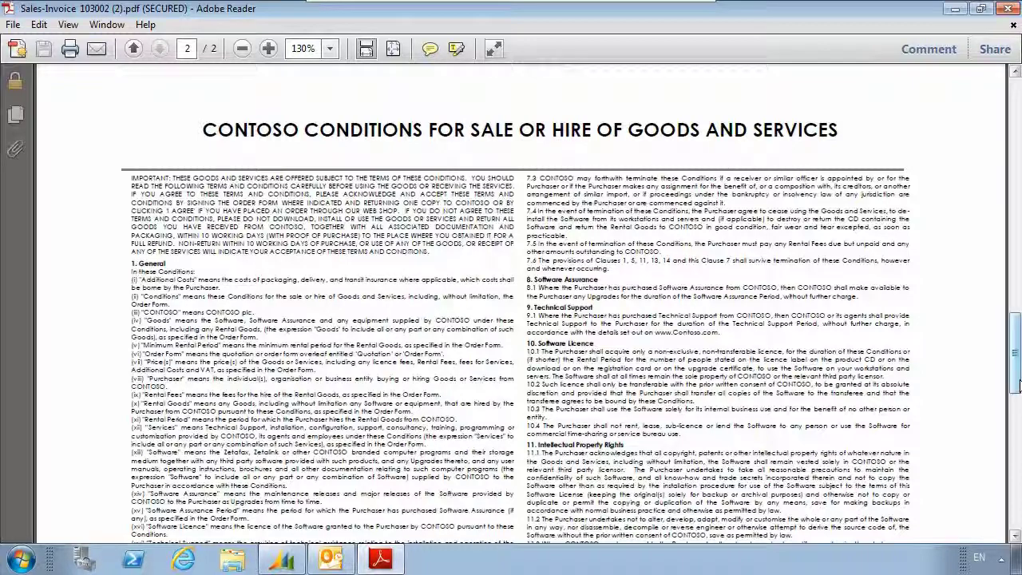
Open posted invoice 103002 in NAV and find Sales-Invoice 103002.pdf in its Documents section.
left_click(281, 559)
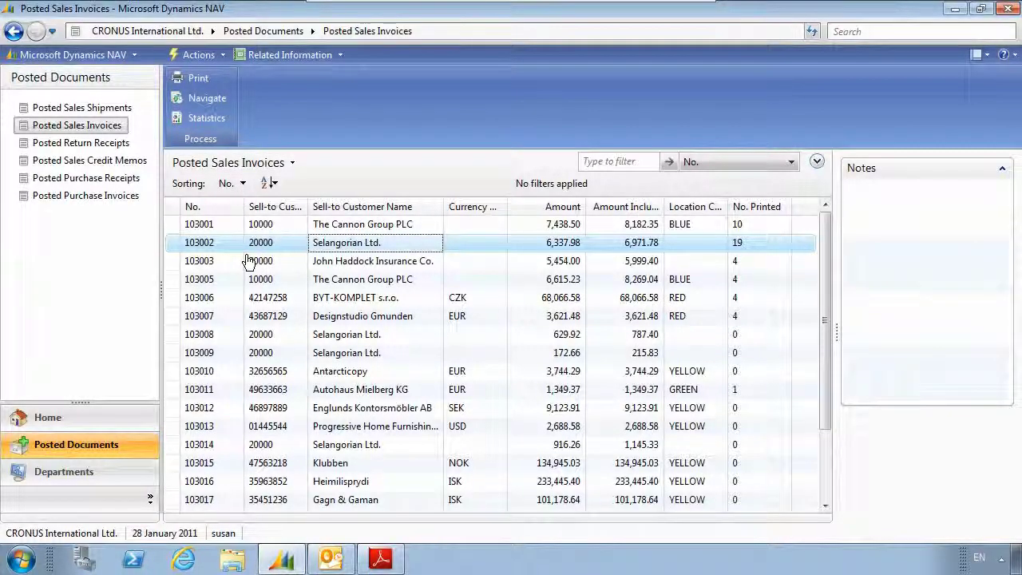
double_click(292, 249)
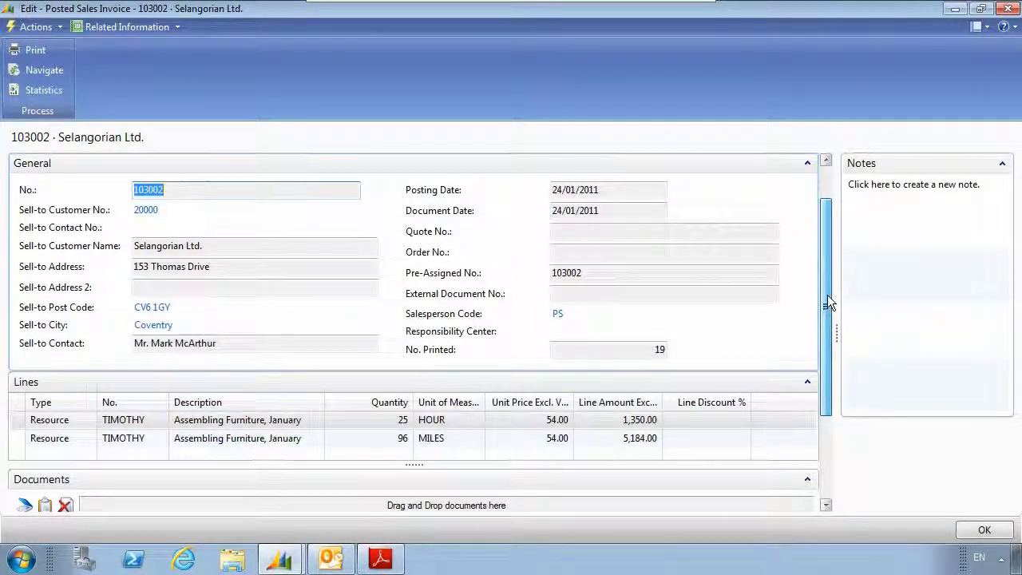
left_click_drag(827, 303, 826, 312)
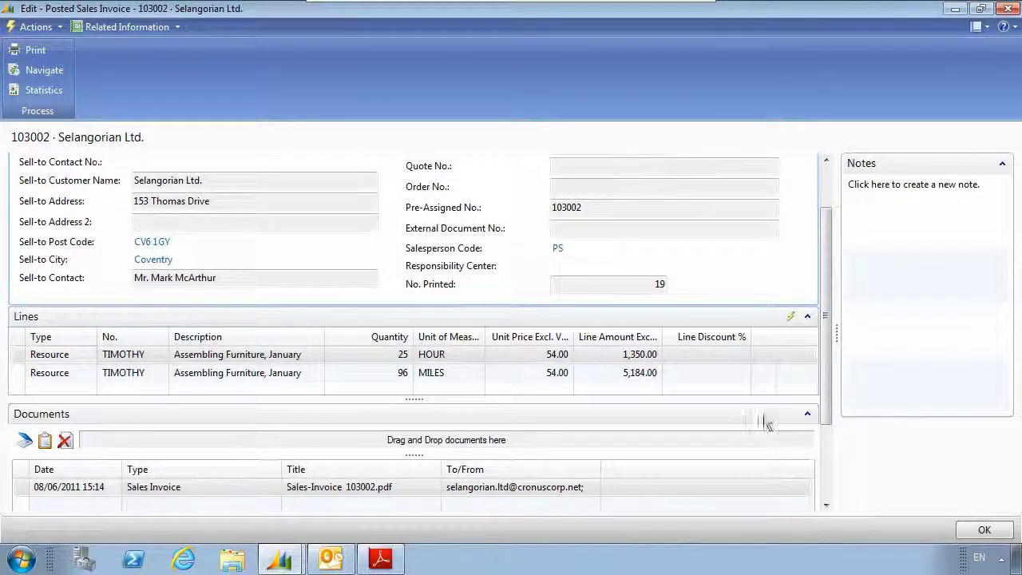
scroll(730, 409, "down", 3)
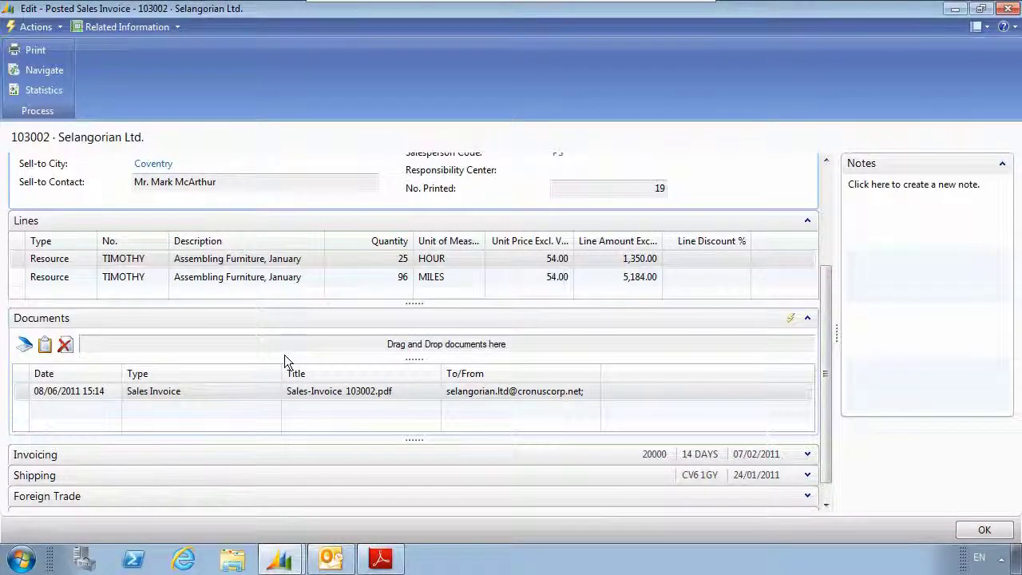
Archive the Invoice 103002 copy-request e-mail from the Inbox onto the invoice as a Sales Invoice document.
left_click(331, 559)
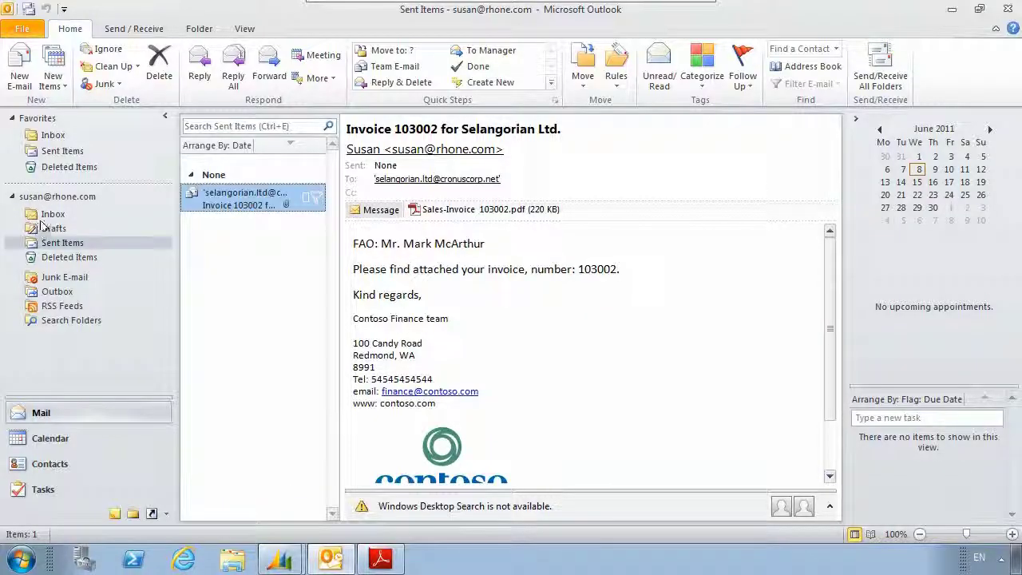
left_click(48, 215)
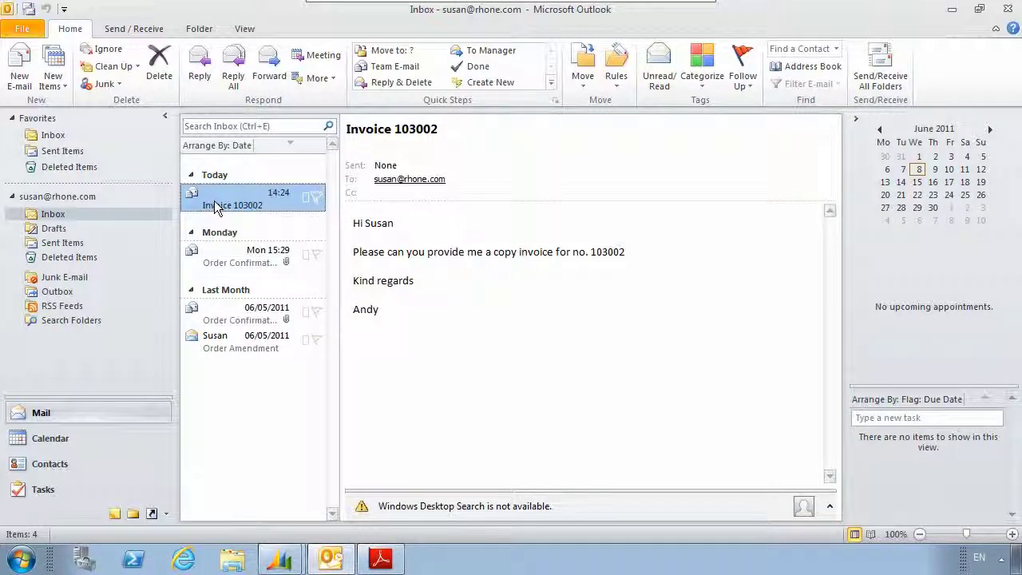
mouse_move(281, 559)
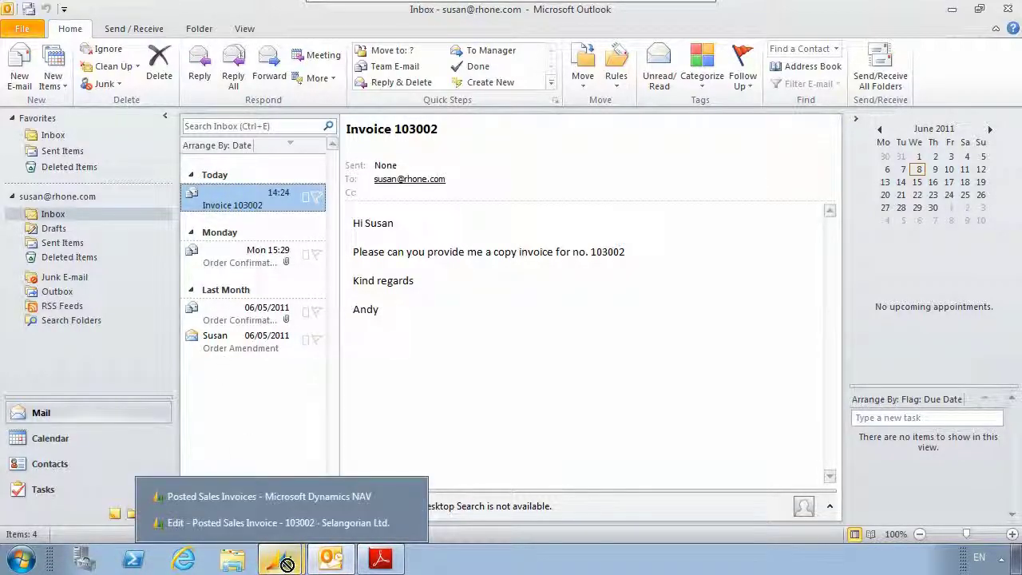
left_click(289, 523)
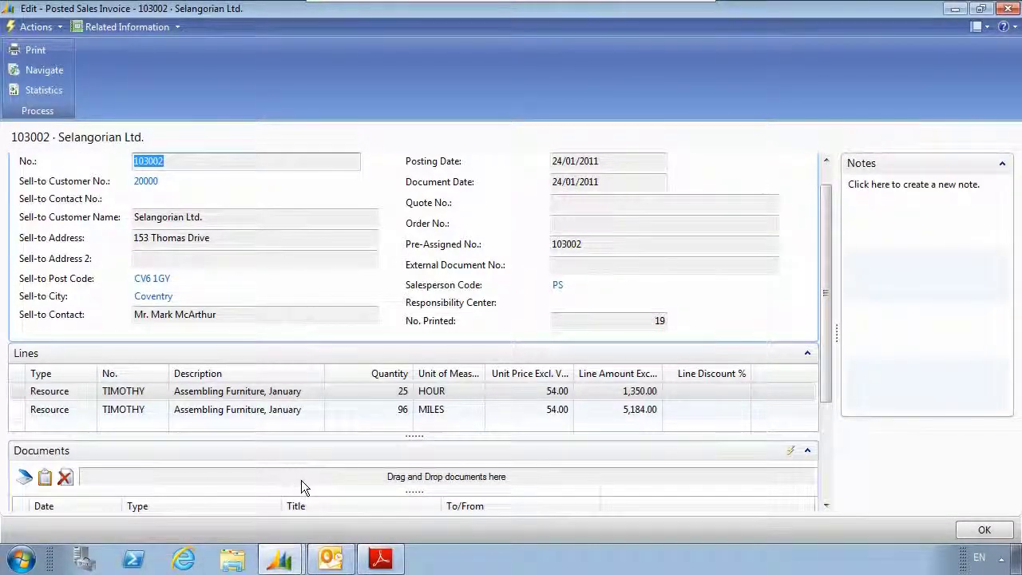
left_click_drag(301, 480, 301, 479)
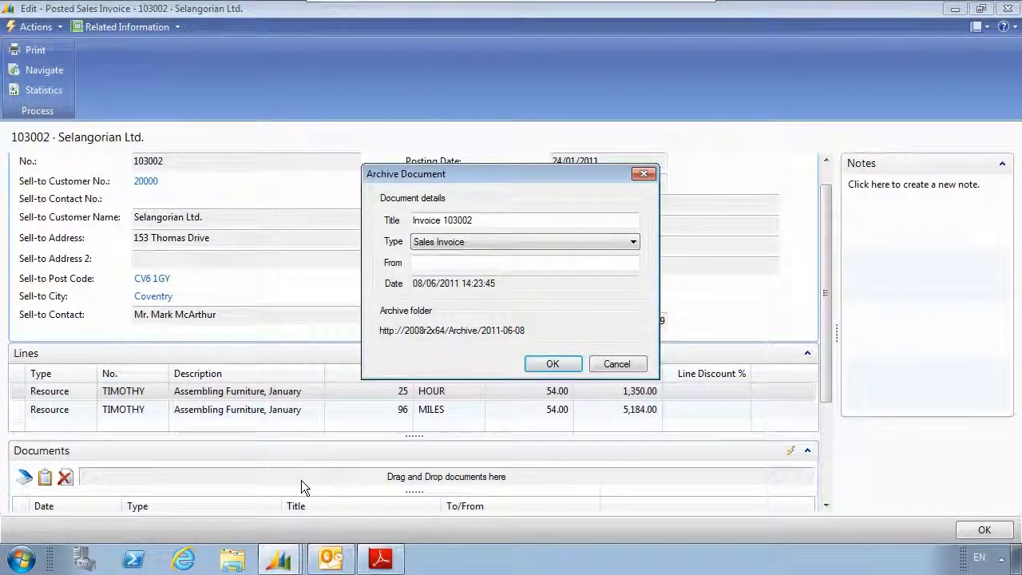
left_click(553, 366)
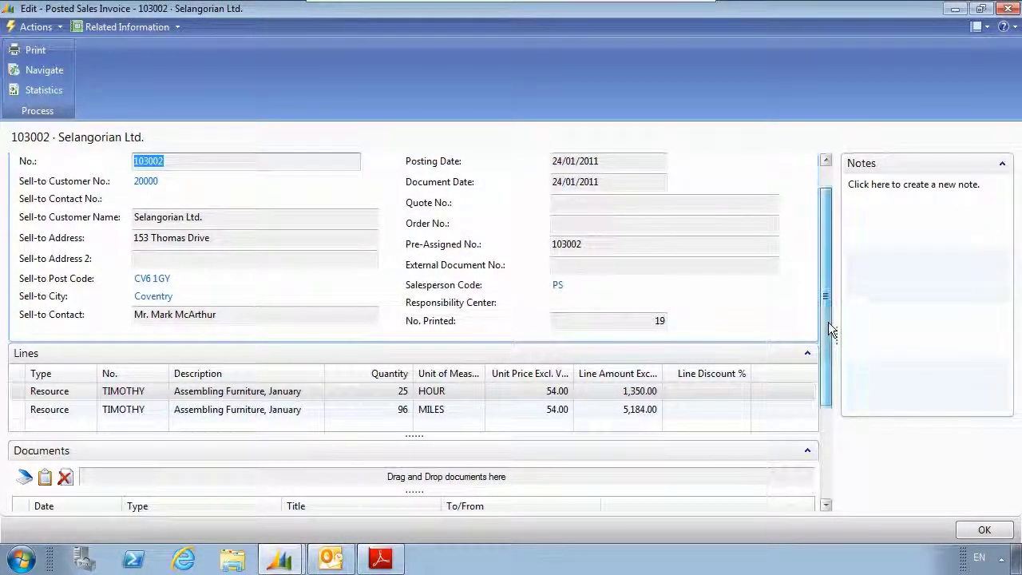
left_click_drag(828, 327, 826, 388)
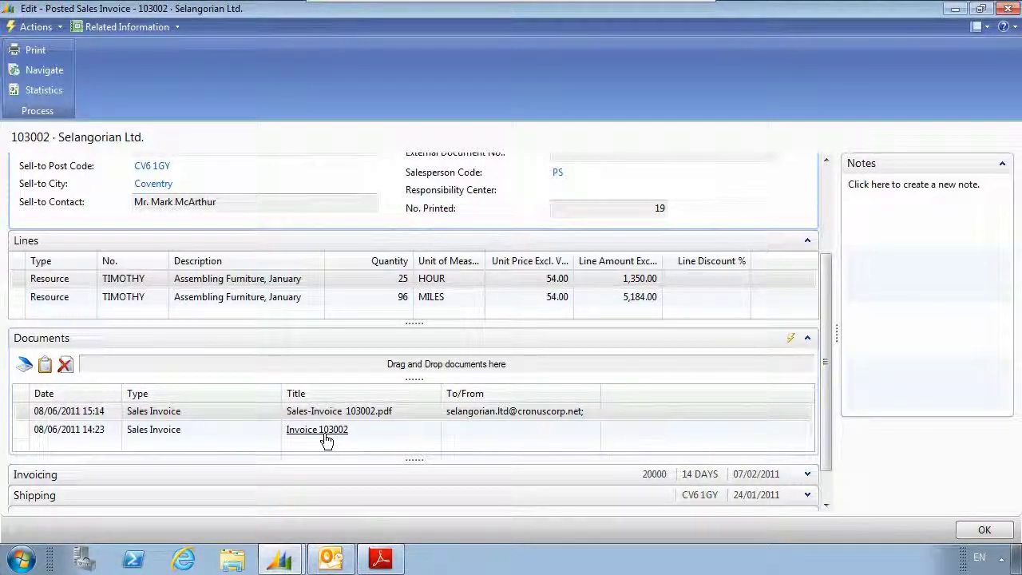
Re-send invoice 103002 by Zetadocs e-mail with the ZT00014 copy sales invoice template.
left_click(36, 50)
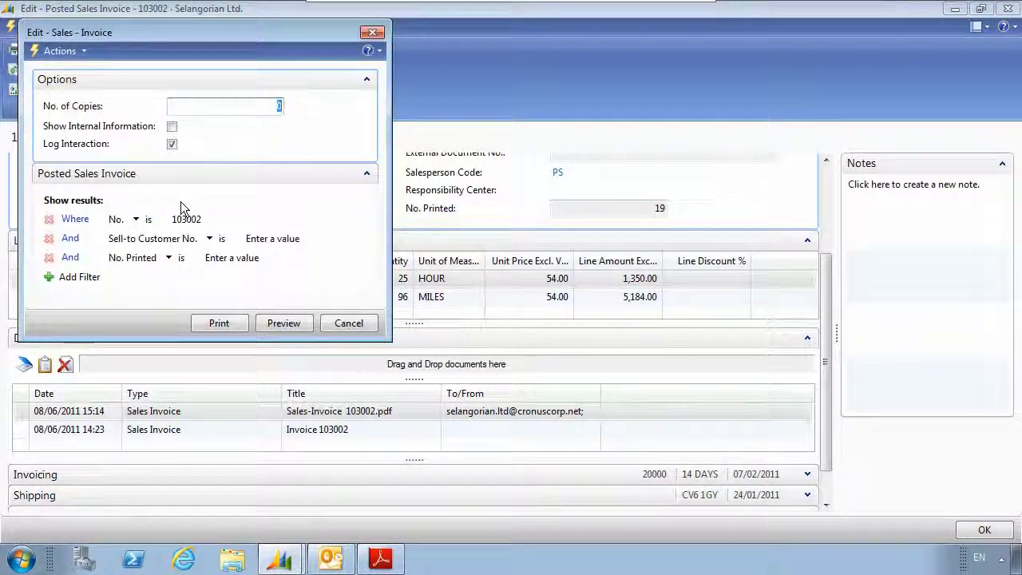
left_click(235, 323)
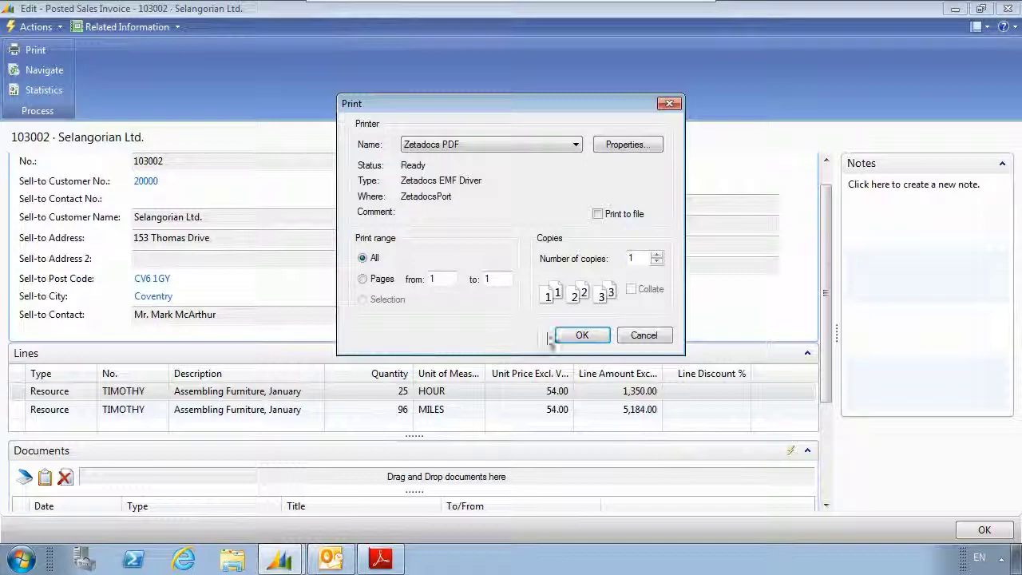
left_click(564, 334)
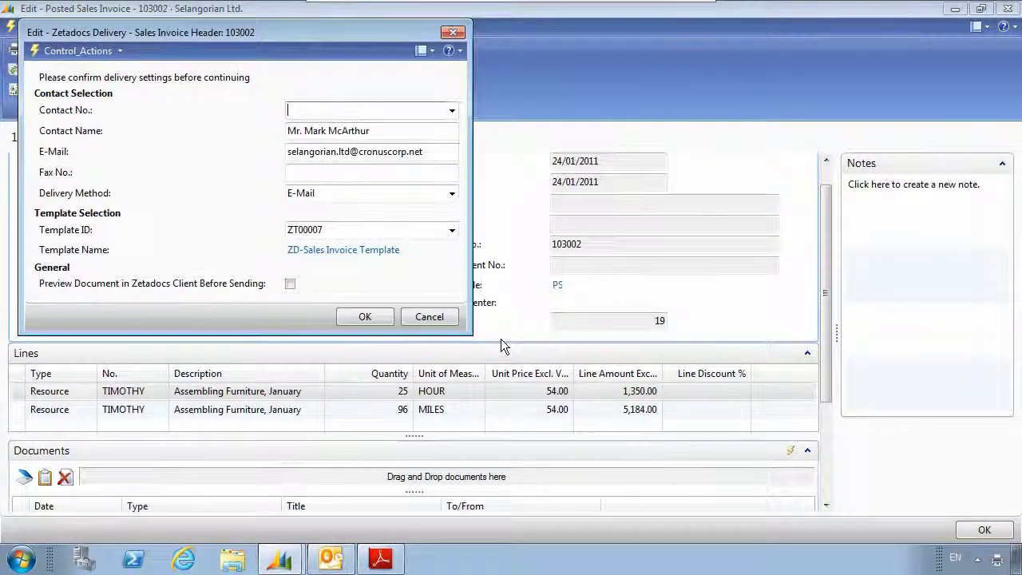
left_click(451, 229)
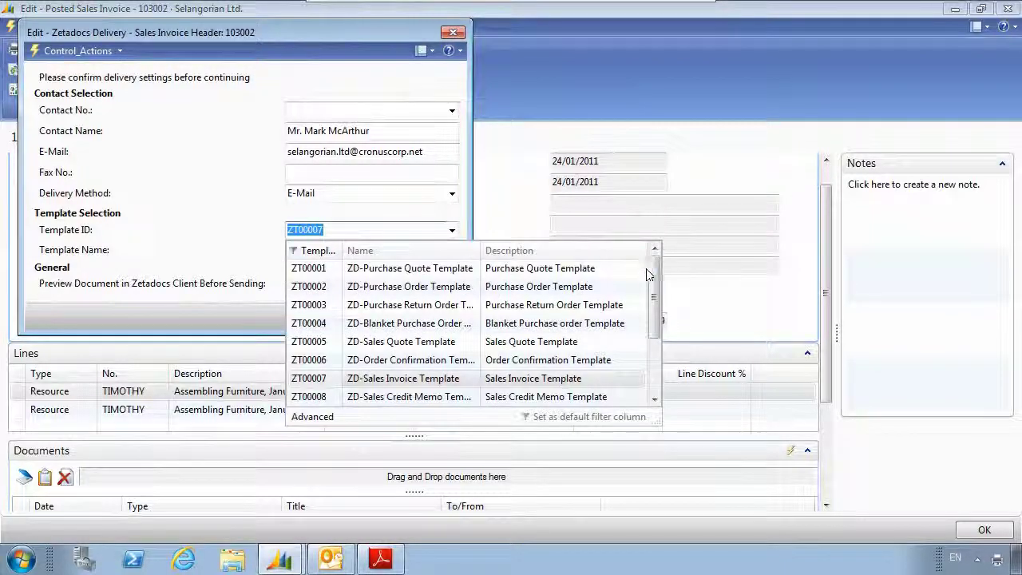
left_click_drag(653, 275, 656, 345)
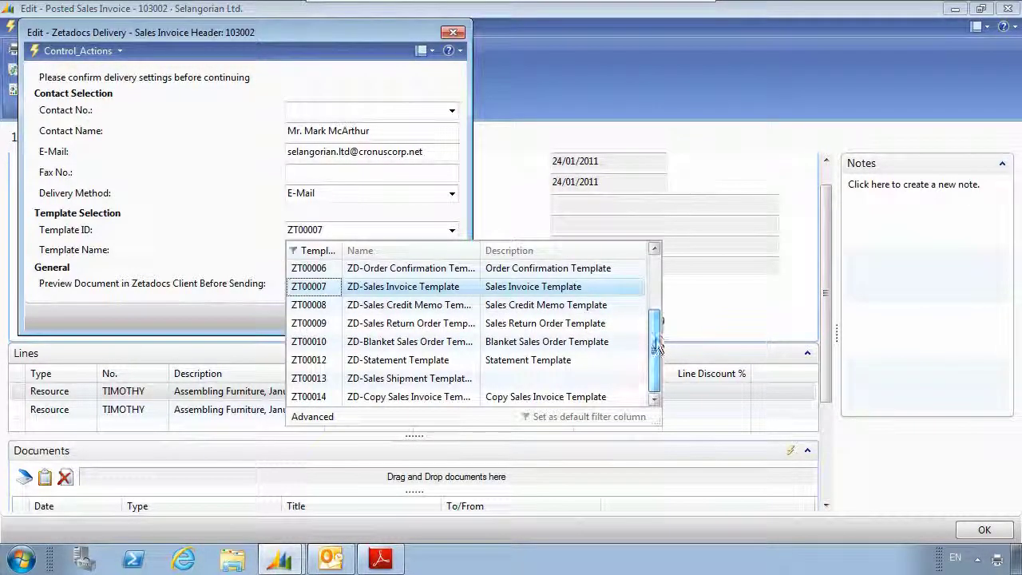
left_click(436, 400)
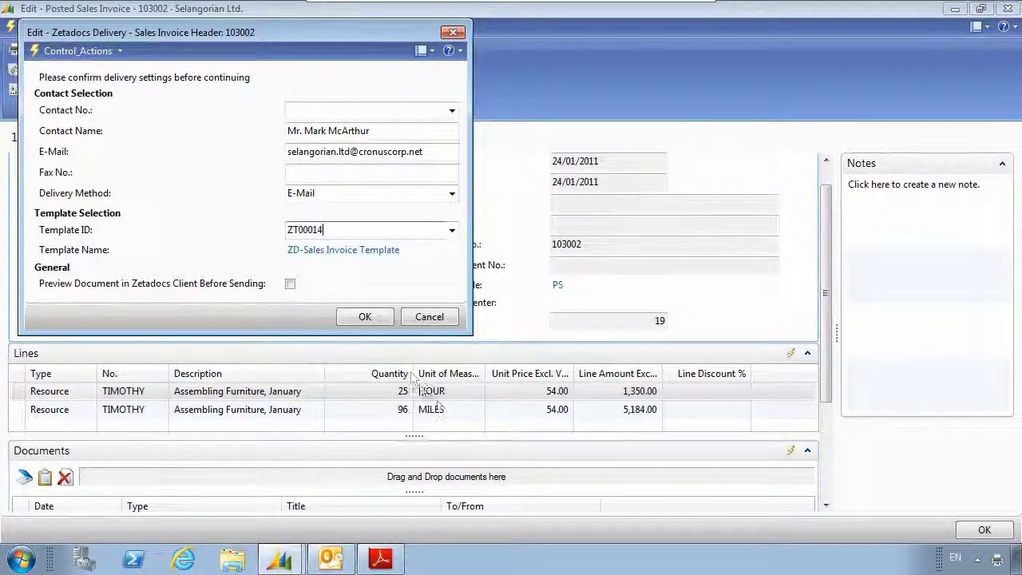
left_click(364, 316)
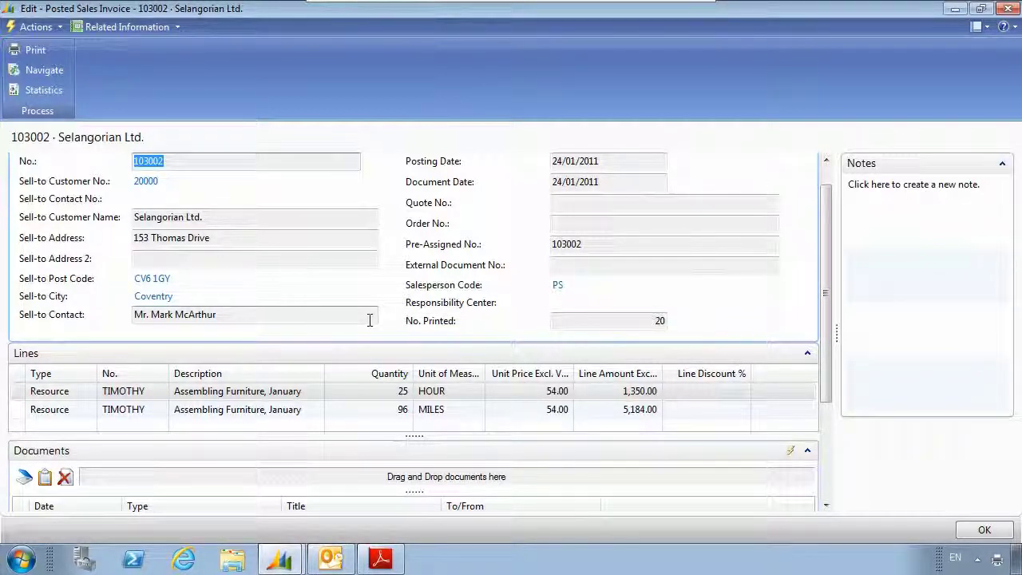
Open Sales-Invoice 103002 (4).pdf from the latest sent e-mail to see its COPY watermark.
key("alt+Tab")
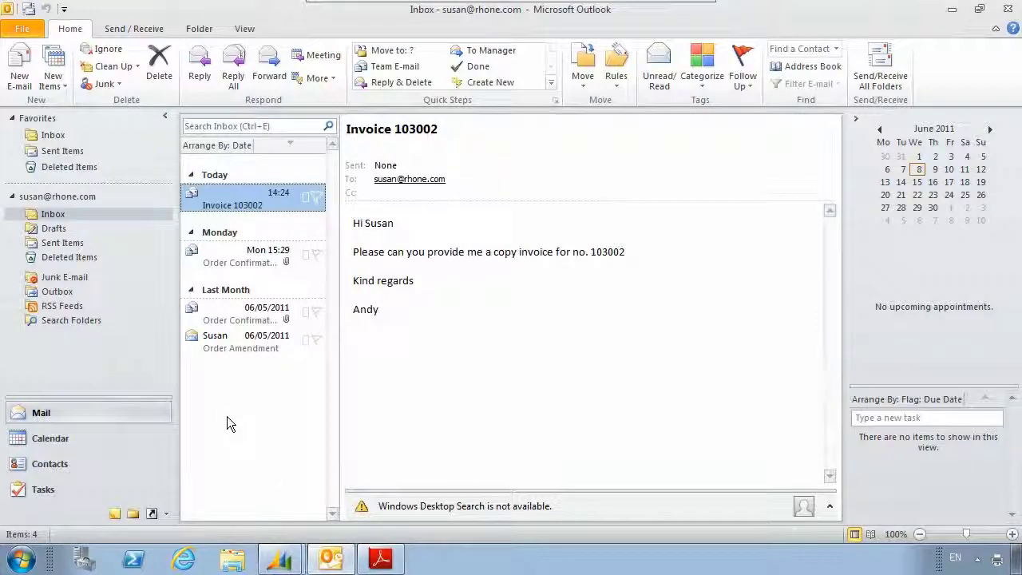
left_click(76, 242)
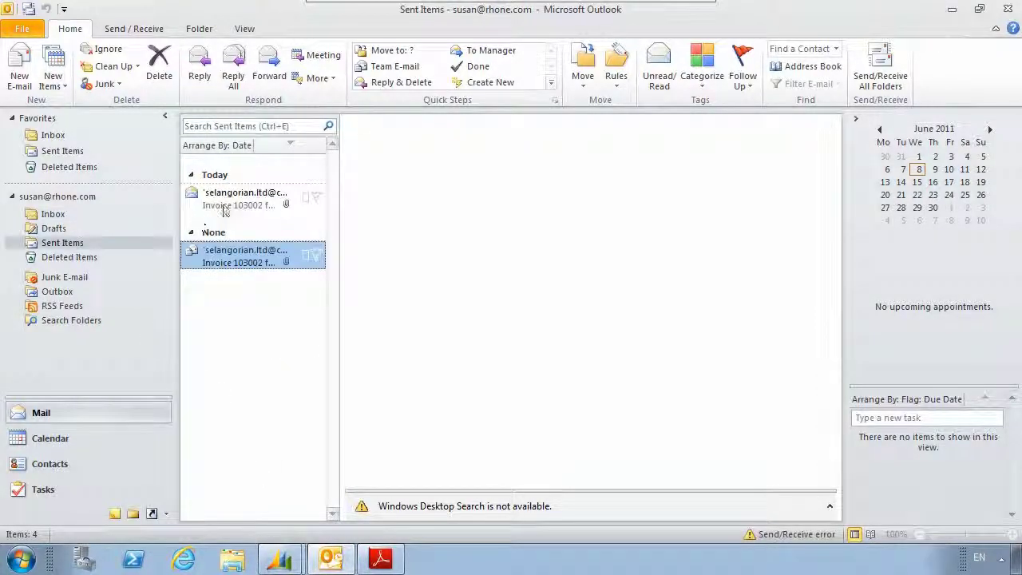
left_click(237, 200)
double_click(469, 209)
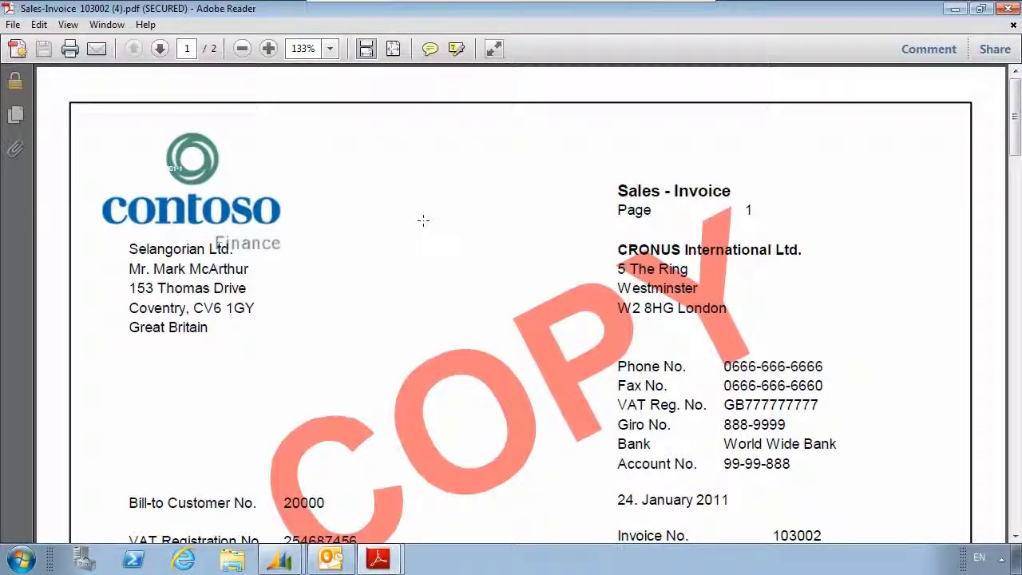
left_click(280, 558)
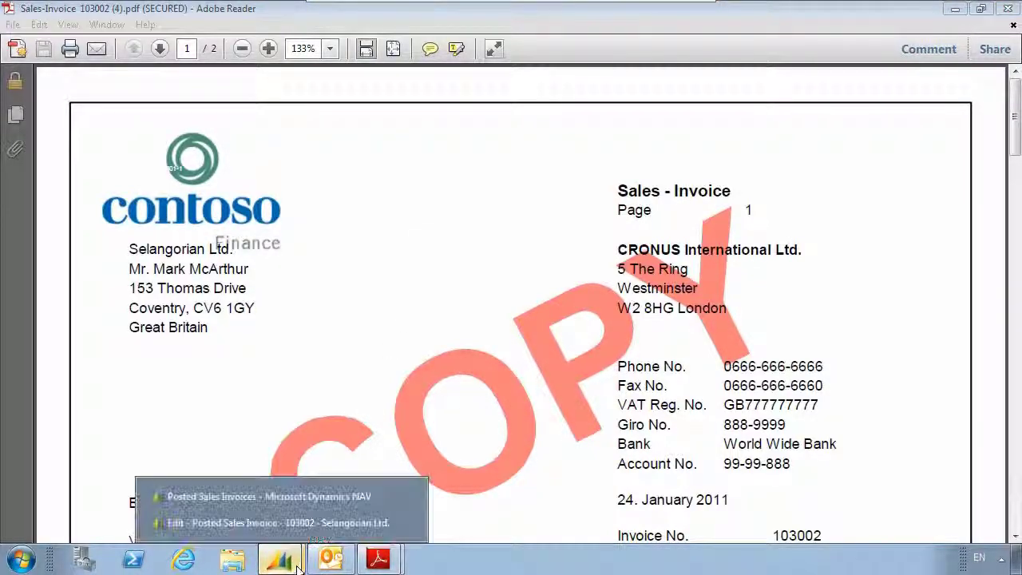
Print the Sales - Invoice report for posted invoices filtered to No. 103003..103007.
left_click(275, 501)
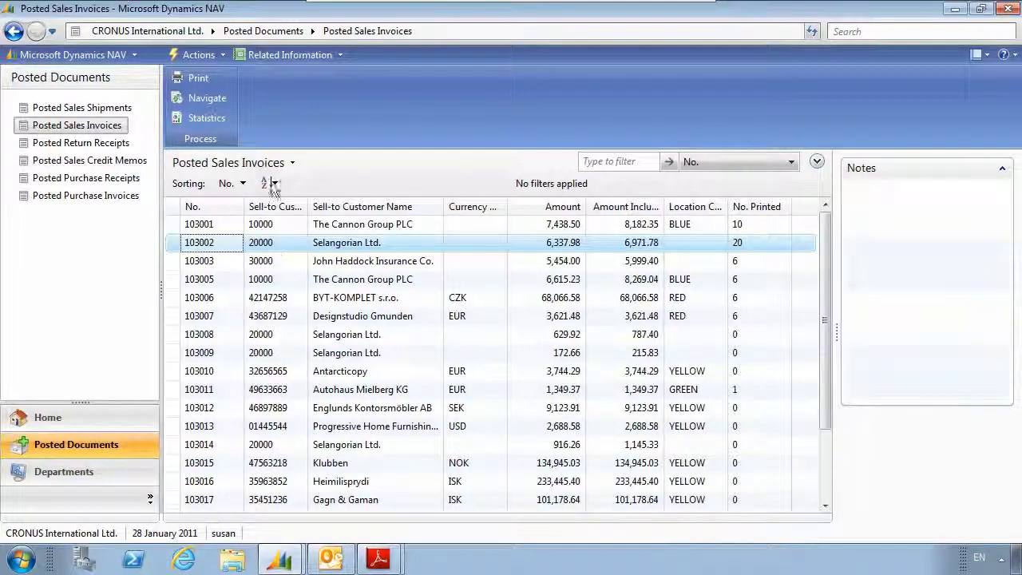
left_click(199, 78)
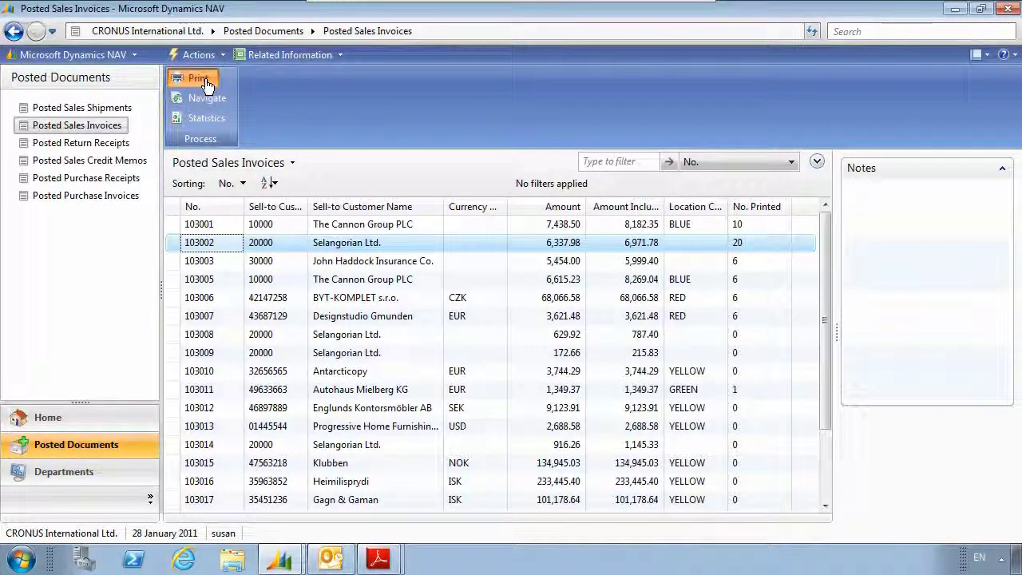
left_click(209, 257)
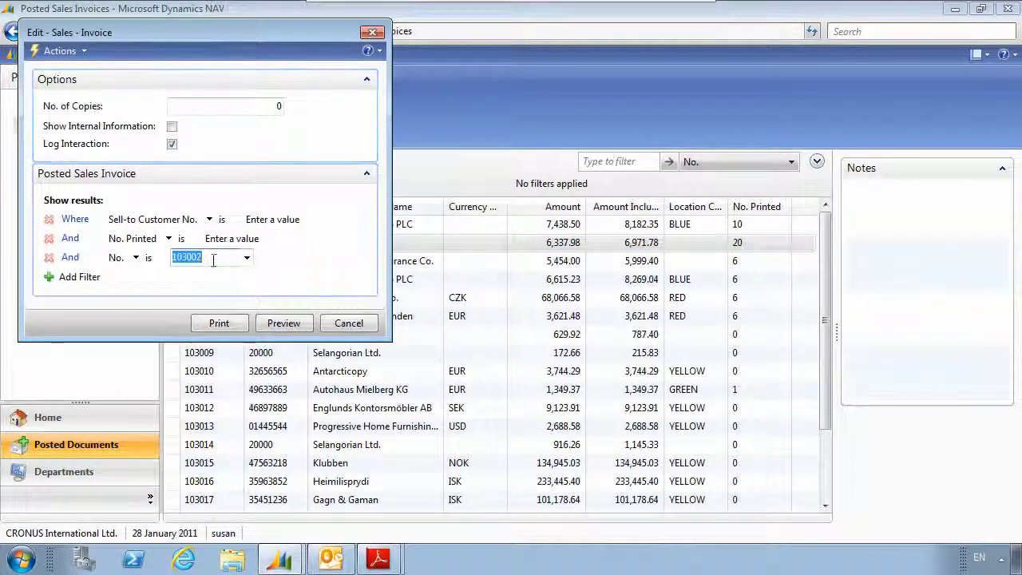
key("BackSpace")
type("3..")
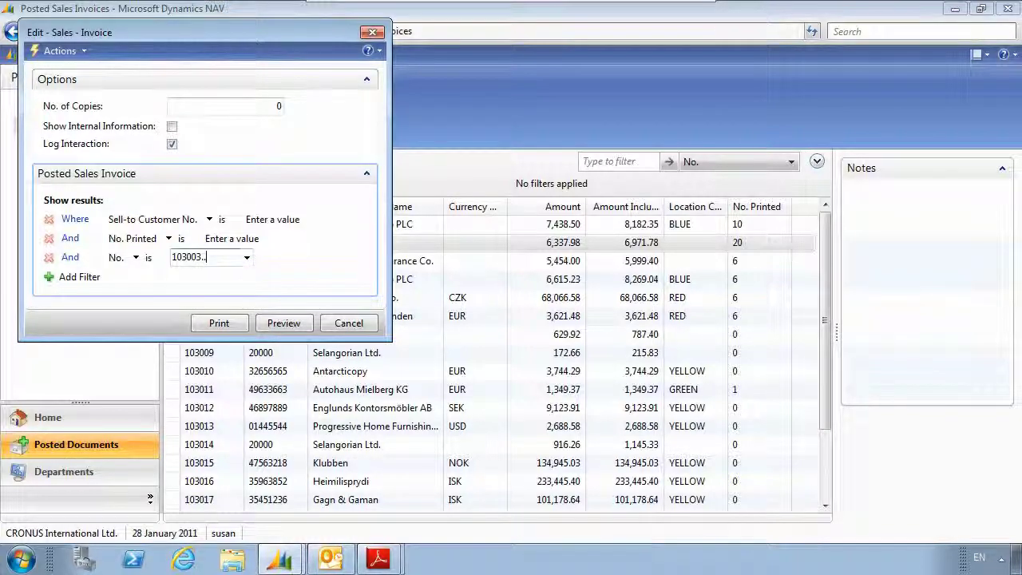
type("103007")
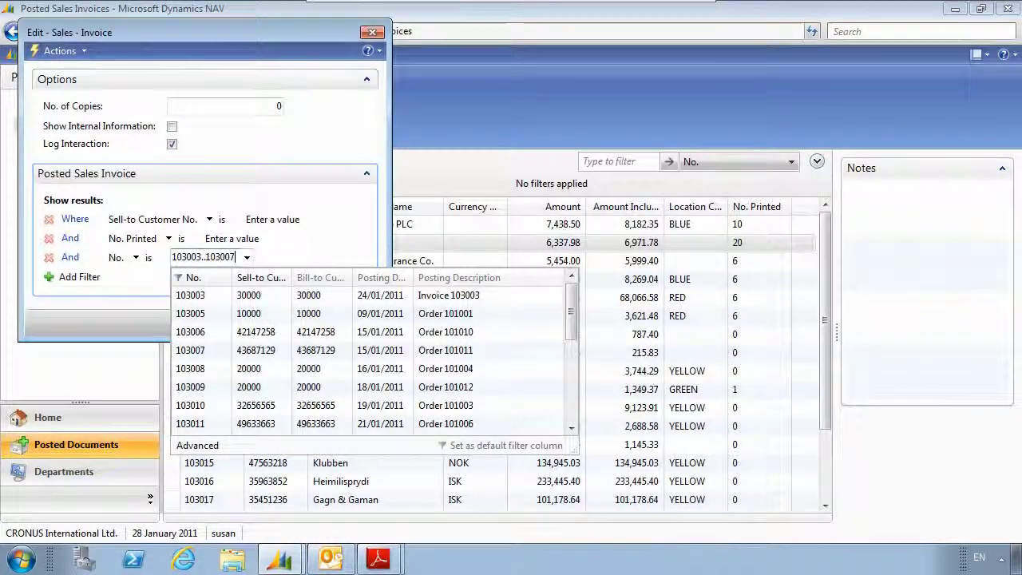
key("Tab")
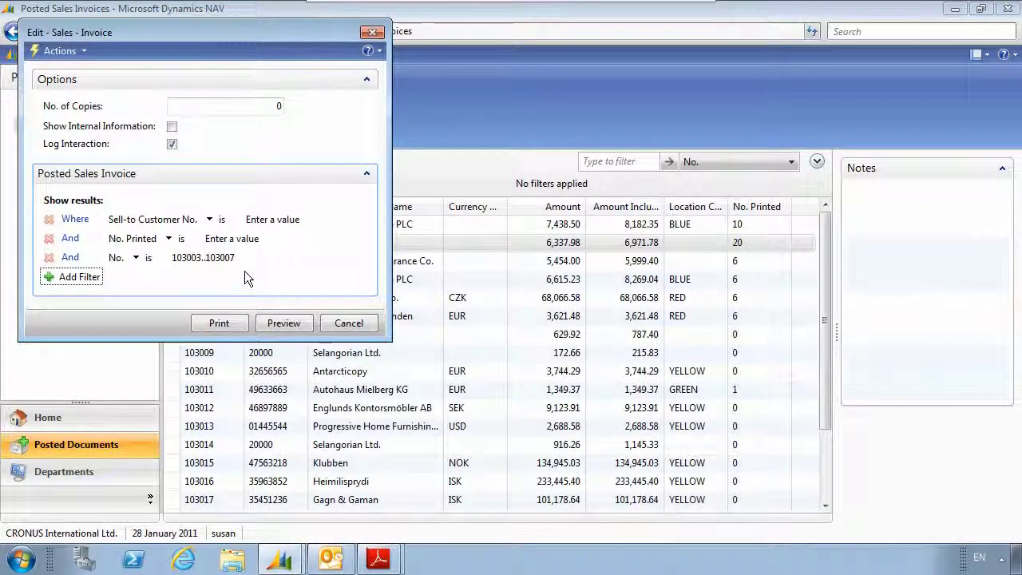
left_click(220, 323)
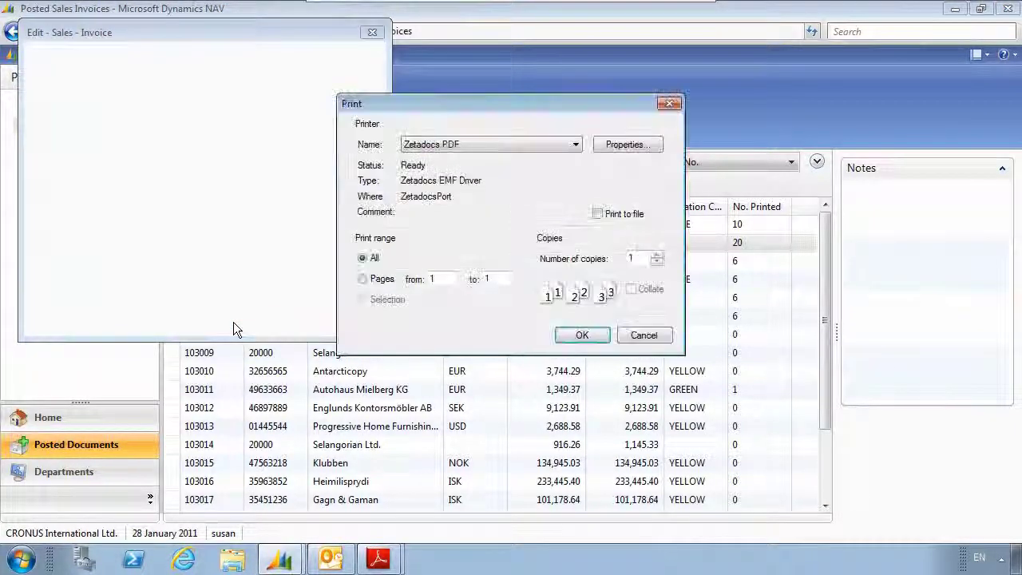
Confirm the Zetadocs PDF print and batch-deliver invoices 103003, 103005, 103006 and 103007.
left_click(582, 335)
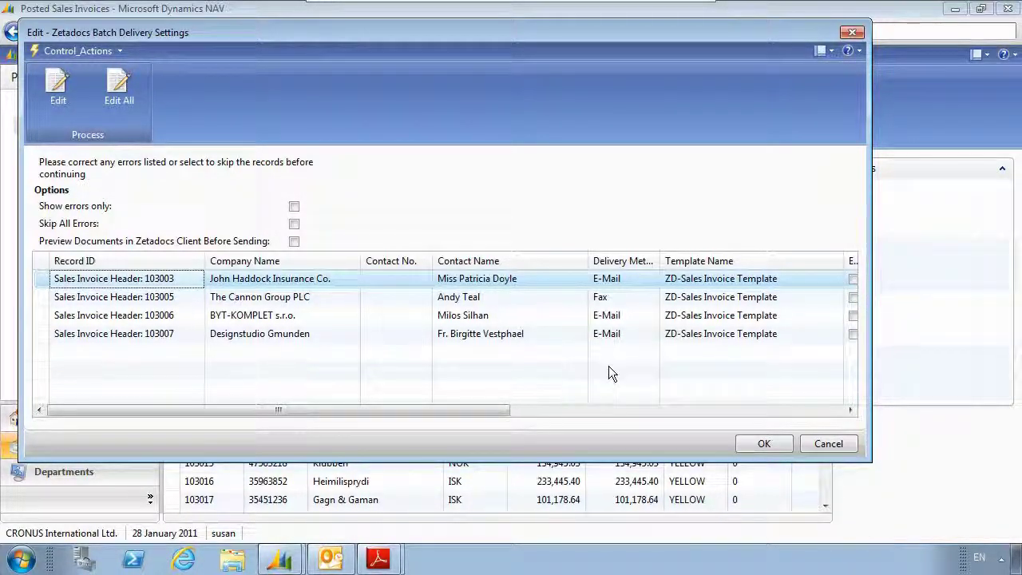
left_click(744, 439)
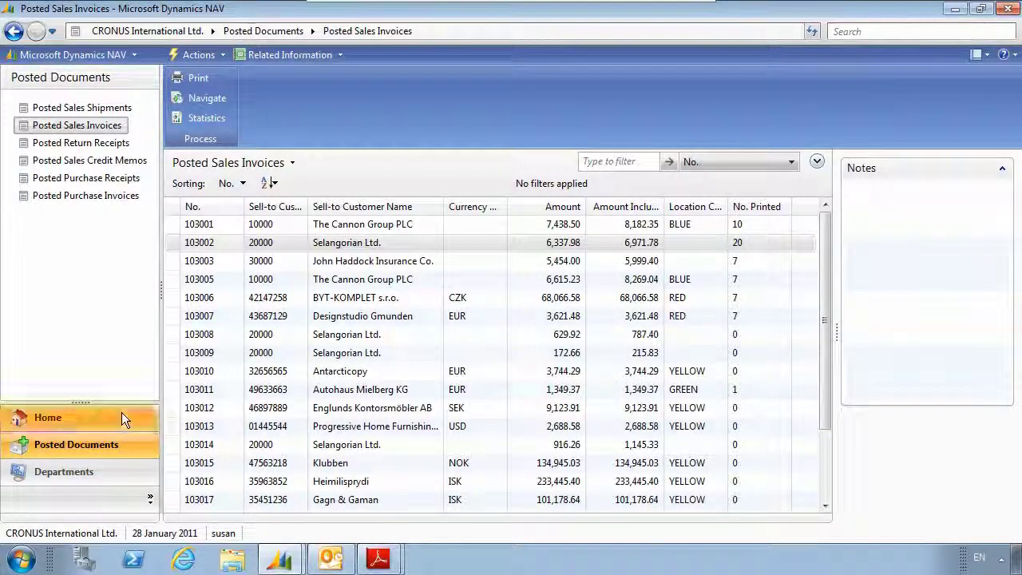
Create a new Zetadocs rule from the card of customer 01121212, Spotsmeyer's Furnishings.
left_click(96, 416)
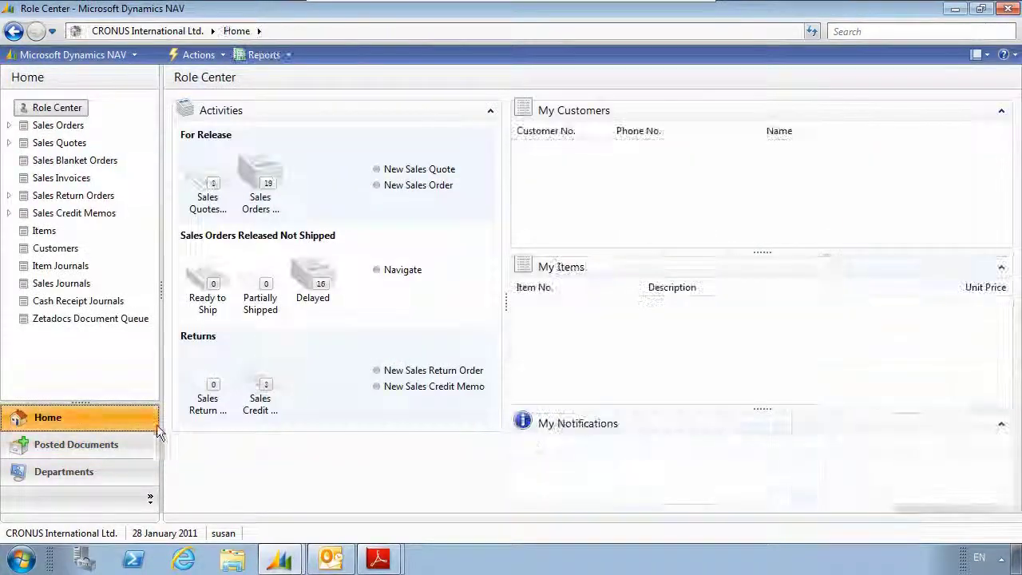
left_click(56, 248)
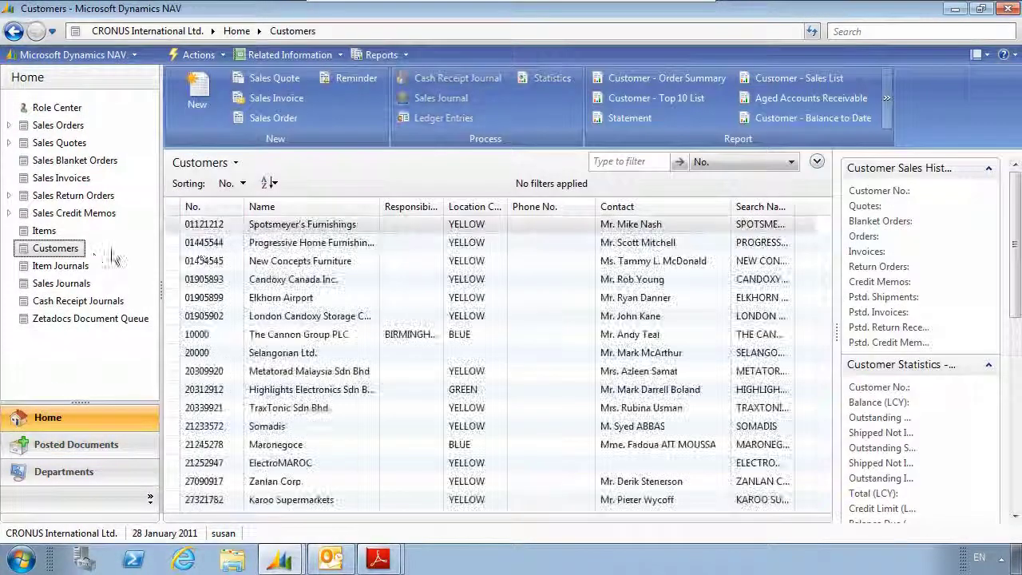
double_click(229, 224)
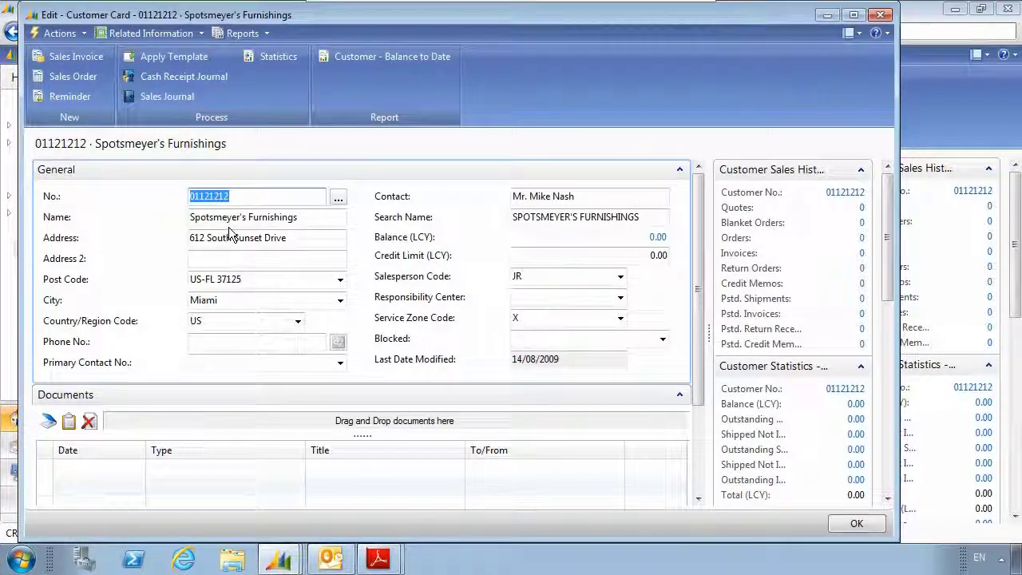
left_click(190, 33)
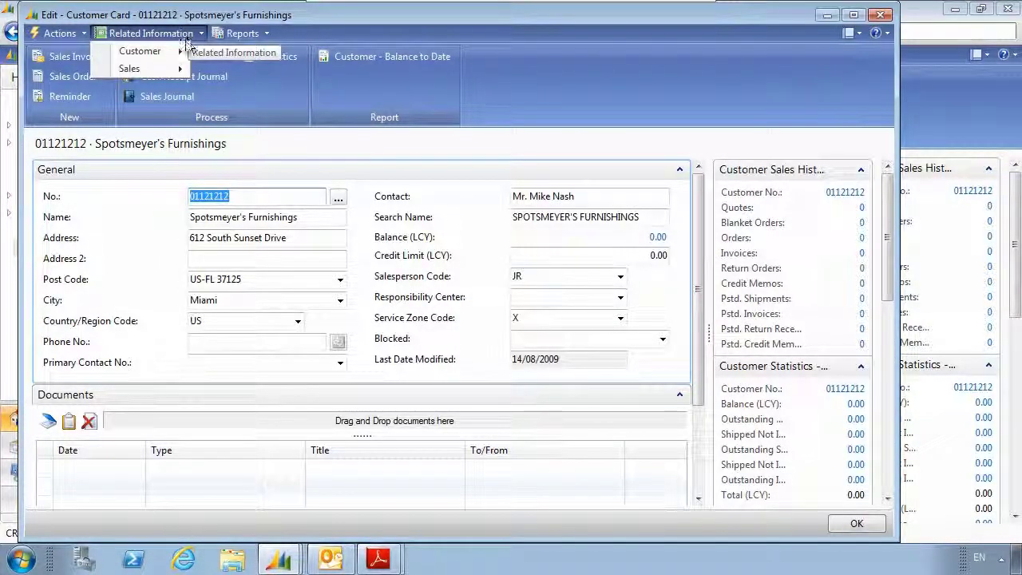
mouse_move(171, 52)
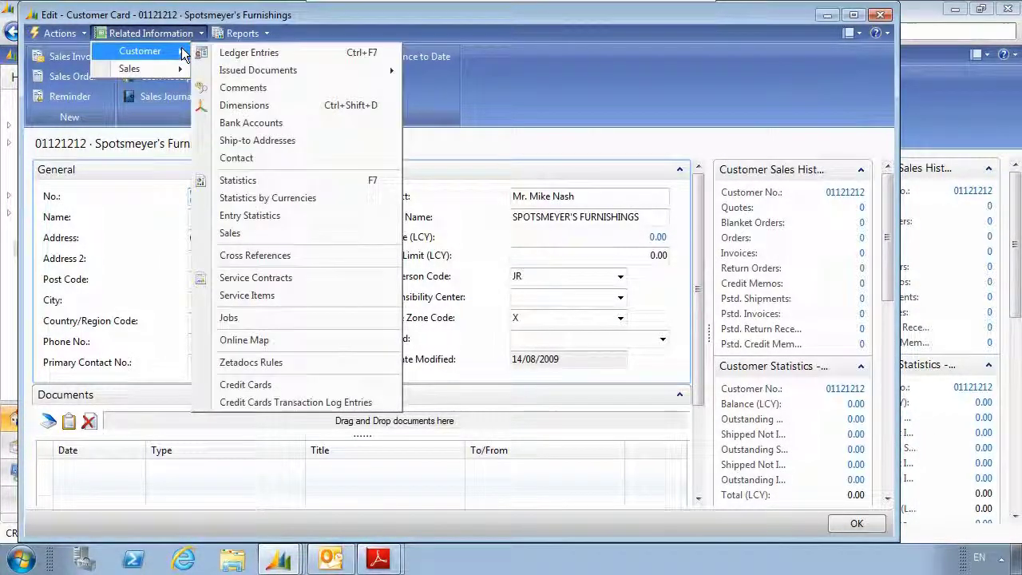
left_click(240, 363)
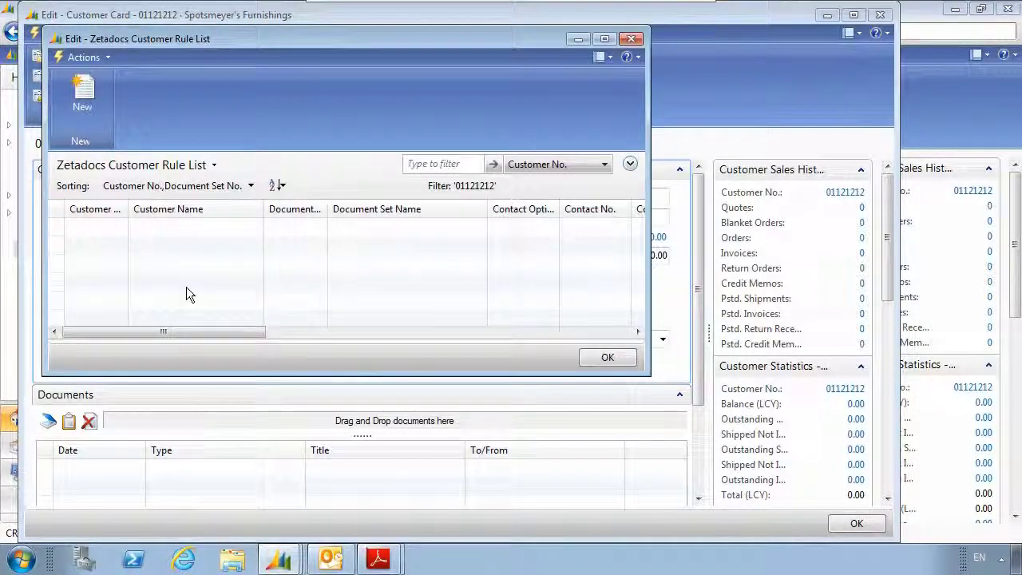
left_click(92, 118)
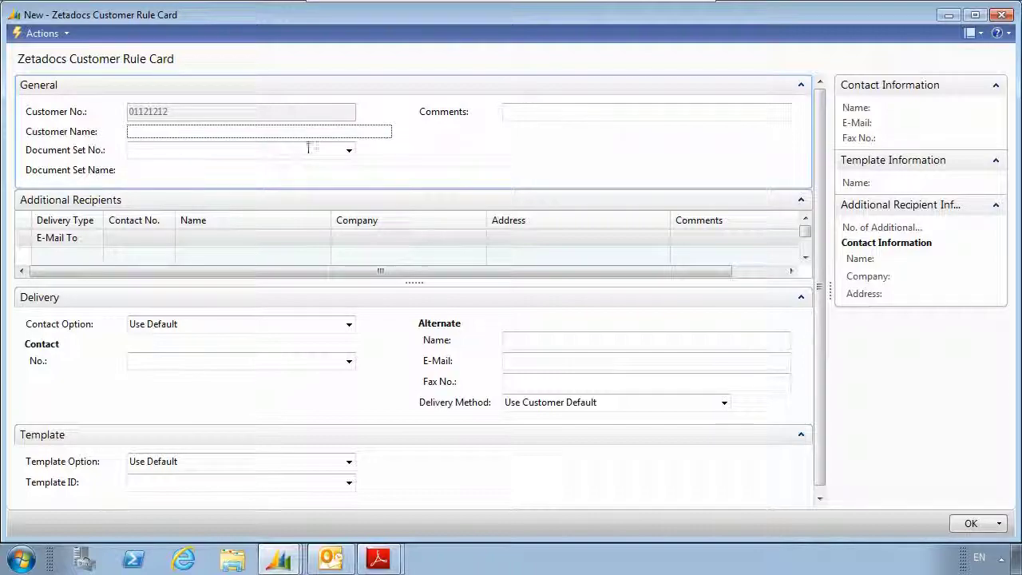
Choose ZD00007 (Sales - Invoices) as the customer rule's Document Set No. from the drop-down list.
left_click(348, 152)
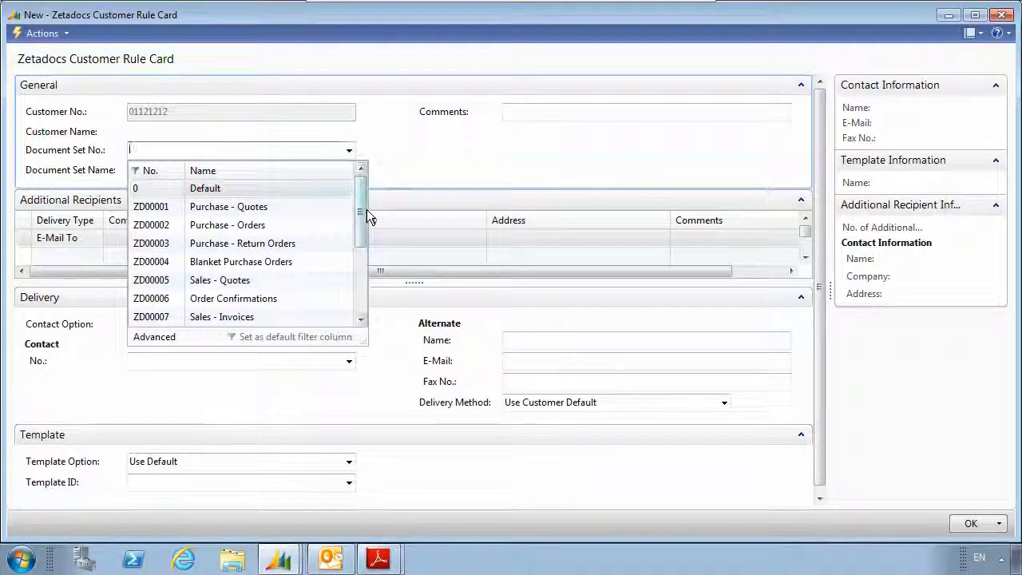
left_click_drag(364, 211, 338, 250)
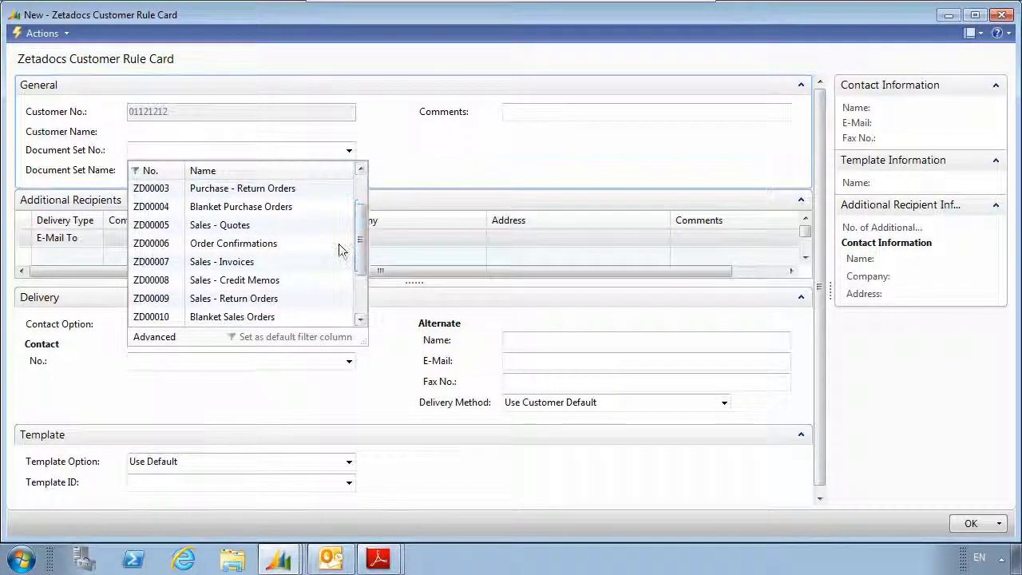
left_click(266, 260)
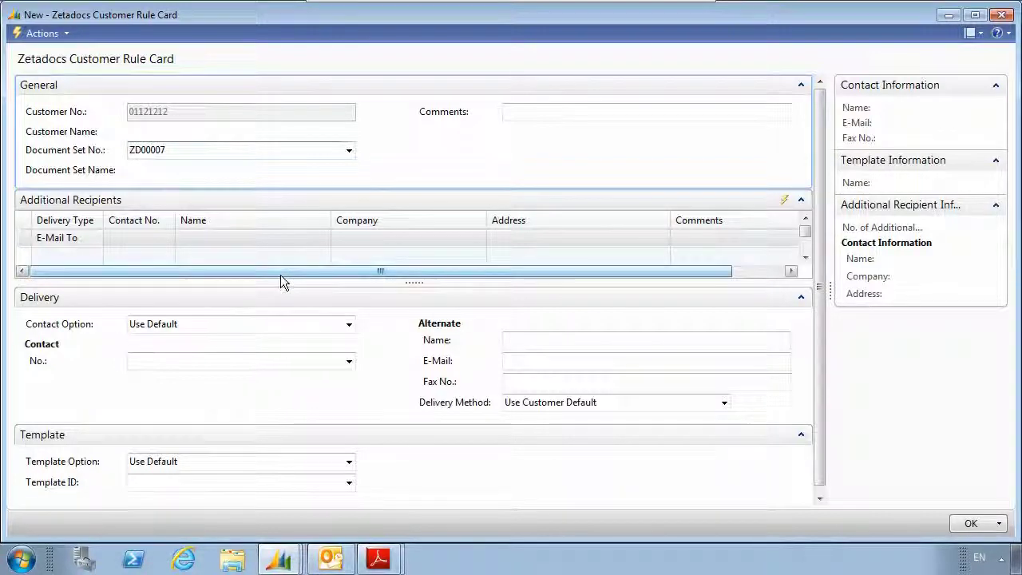